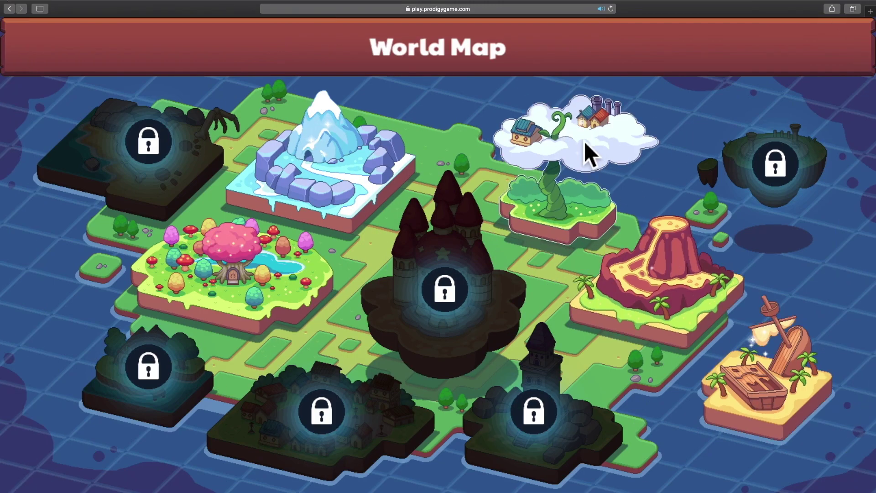
{"action": "left_click", "coordinate": [576, 141]}
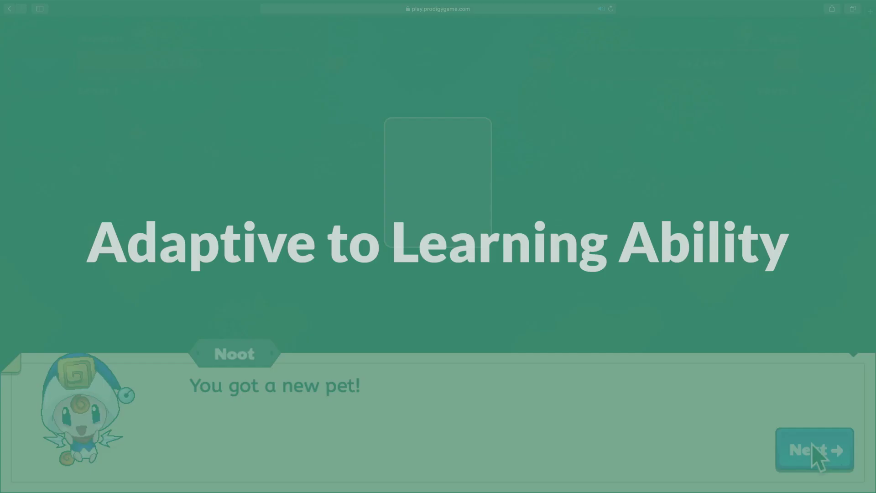
{"action": "left_click", "coordinate": [815, 452]}
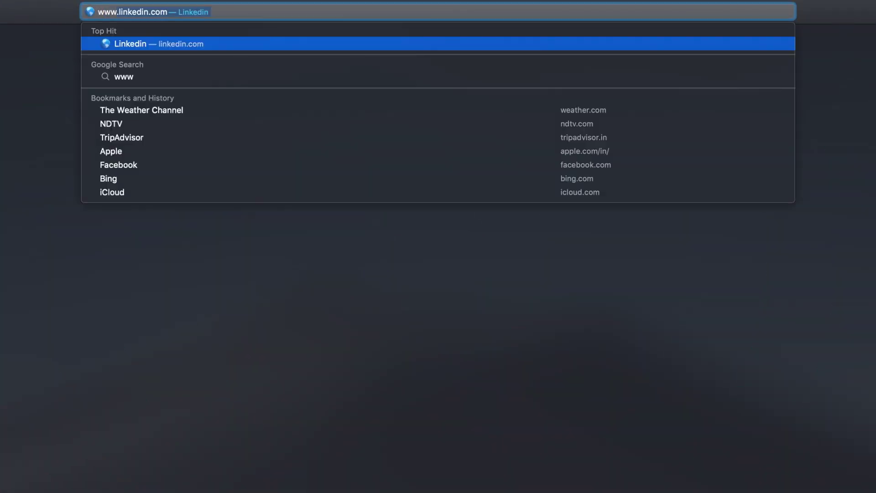
{"action": "type", "text": "gygame.com"}
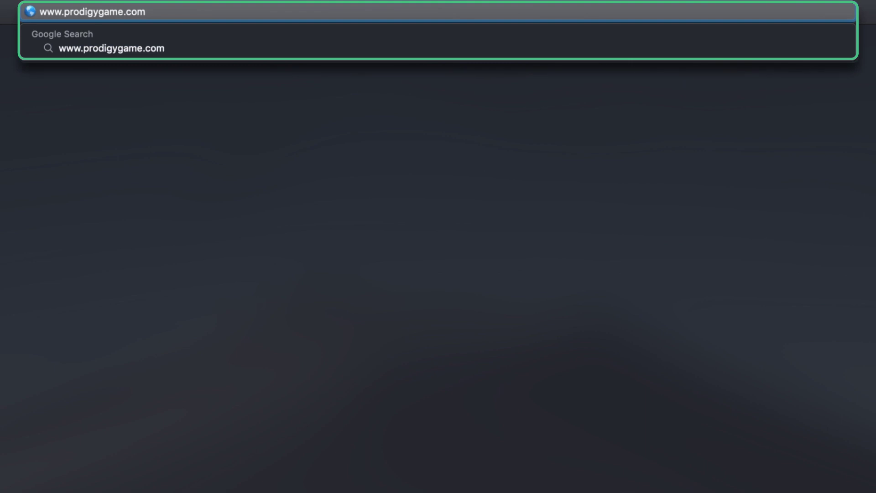
{"action": "key", "text": "Return"}
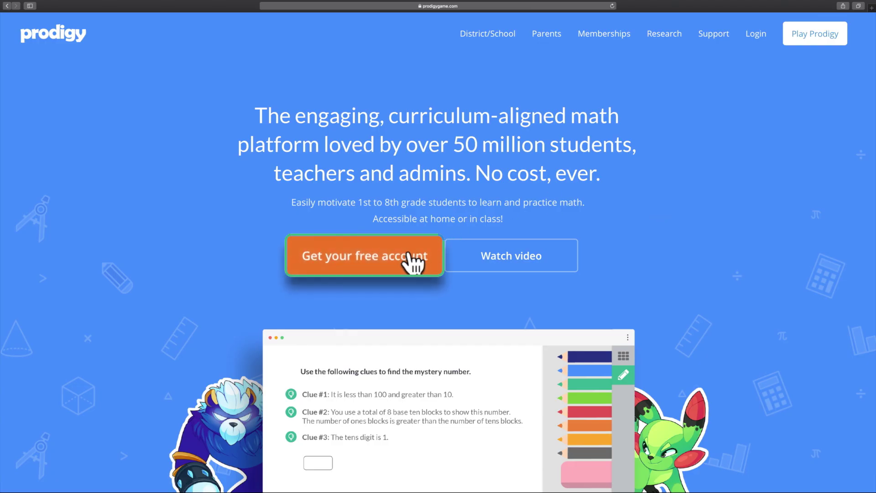
Sign up as a Parent with full name, email and password, opting in to news and promotion emails
{"action": "left_click", "coordinate": [413, 263]}
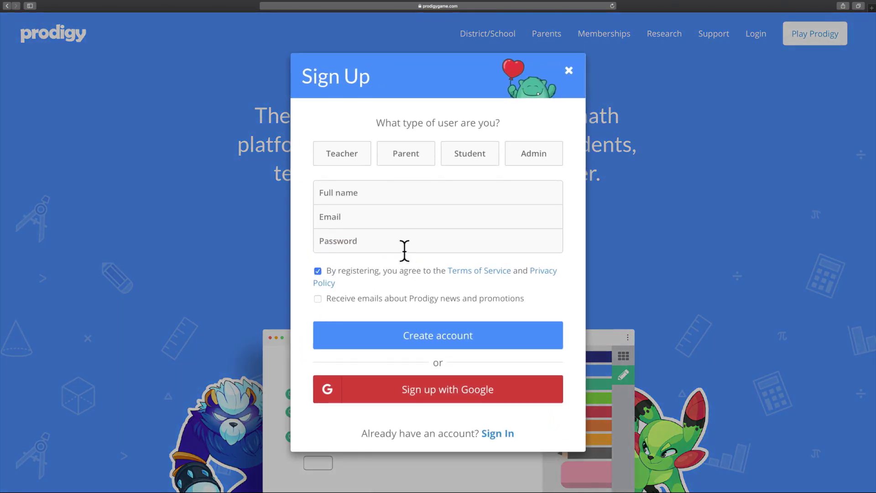
{"action": "left_click", "coordinate": [421, 141]}
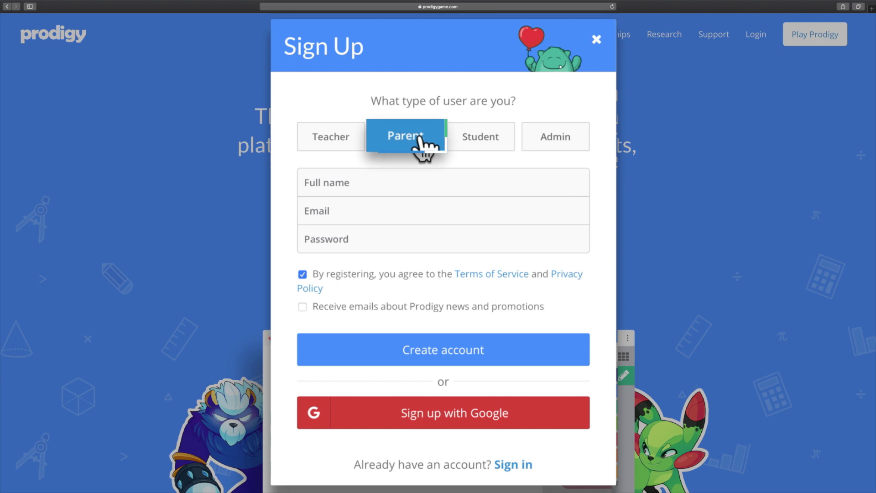
{"action": "type", "text": "Amit B"}
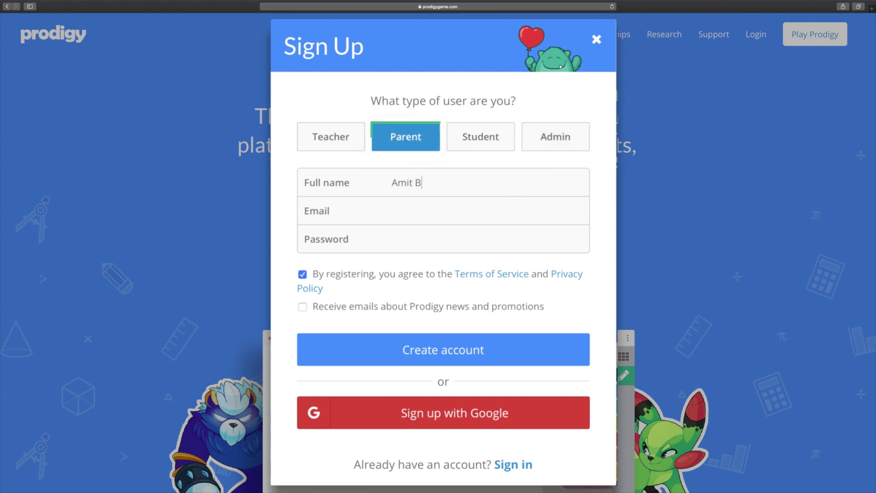
{"action": "left_click", "coordinate": [548, 208]}
{"action": "key", "text": "Tab"}
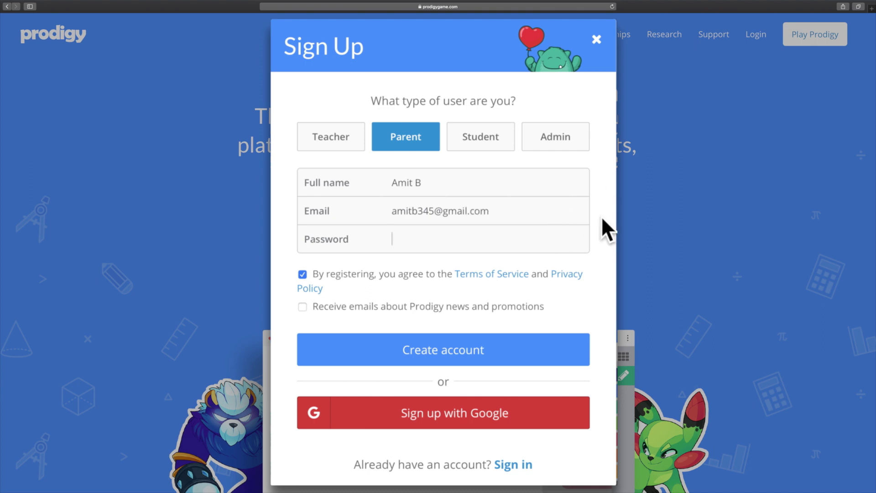
{"action": "type", "text": "•••••••"}
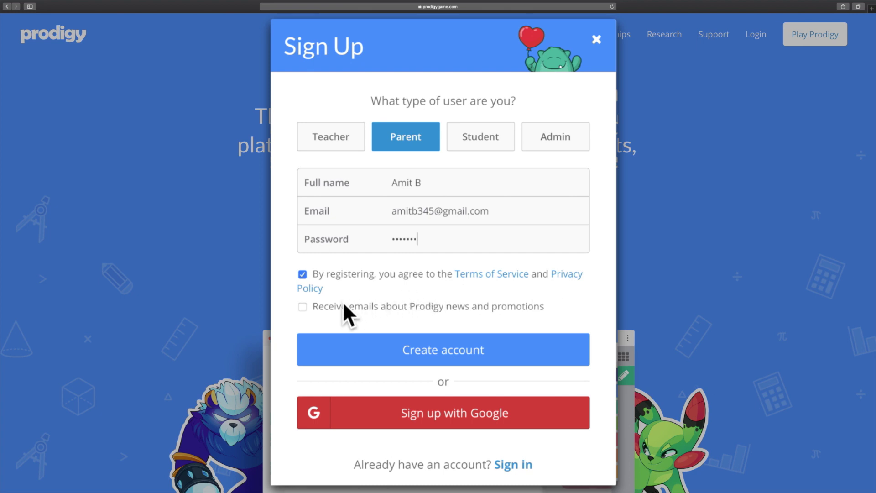
{"action": "left_click", "coordinate": [302, 307]}
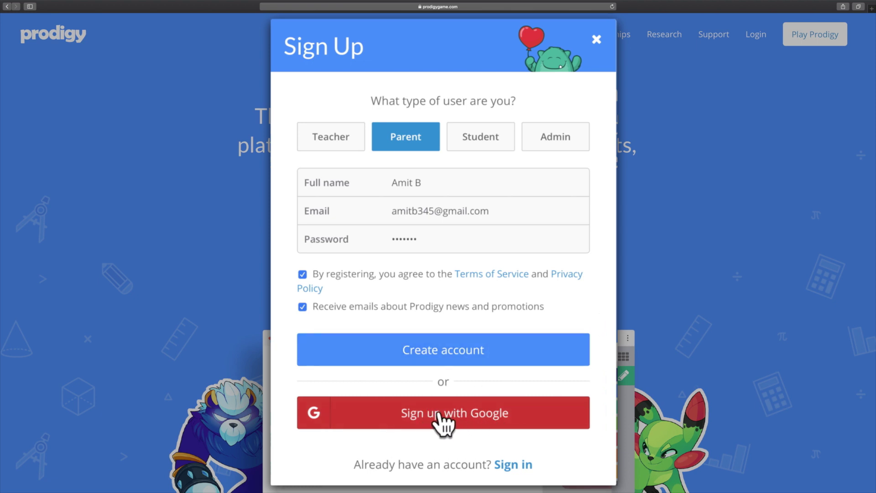
Create the parent account and link the child's existing account using its username and password
{"action": "left_click", "coordinate": [445, 348]}
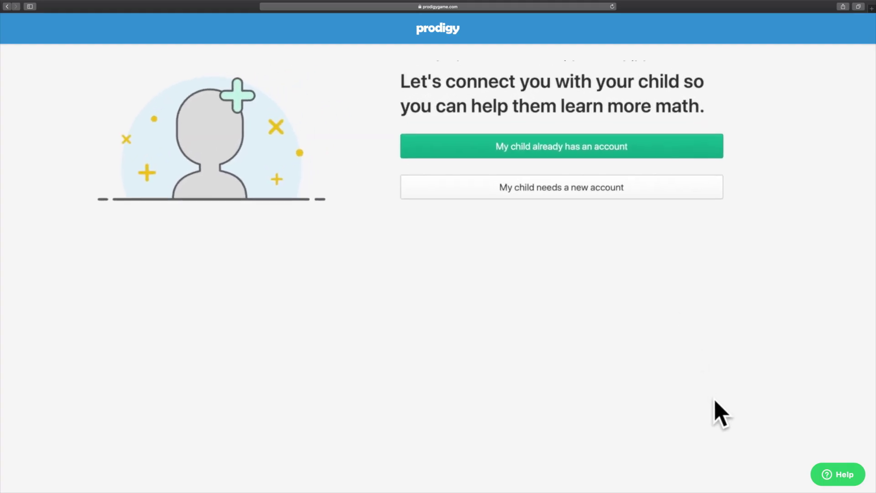
{"action": "left_click", "coordinate": [609, 152]}
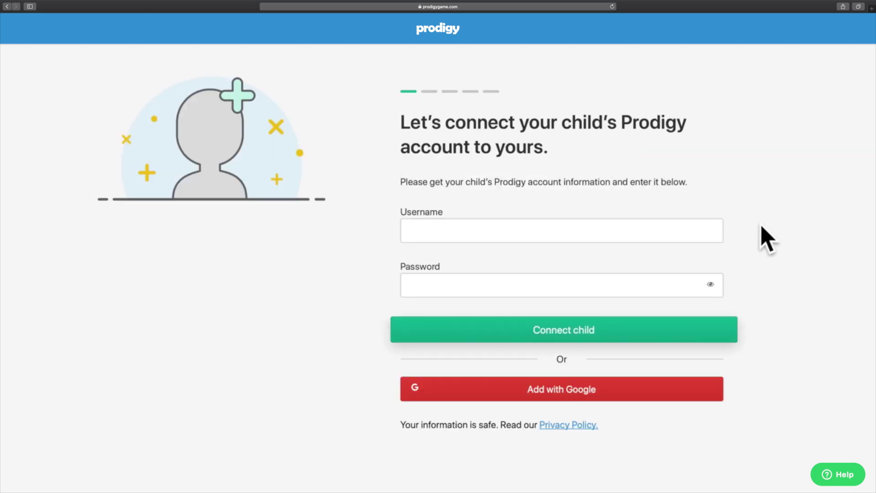
{"action": "left_click", "coordinate": [689, 229]}
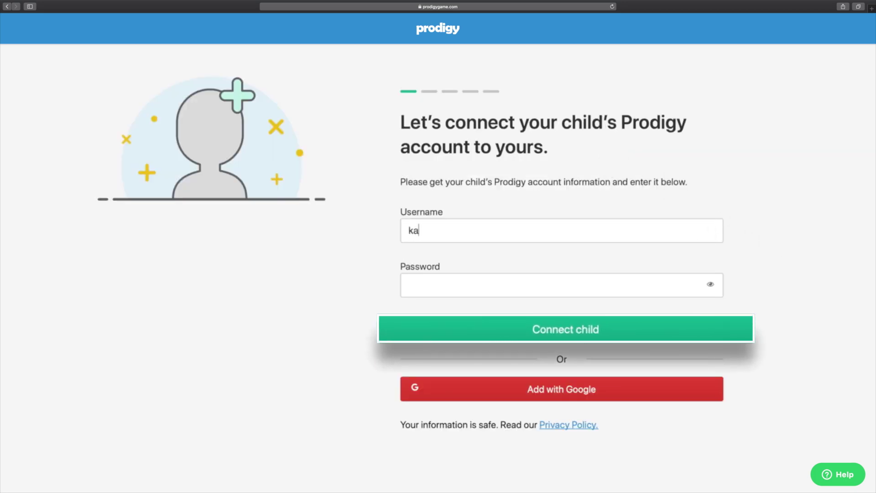
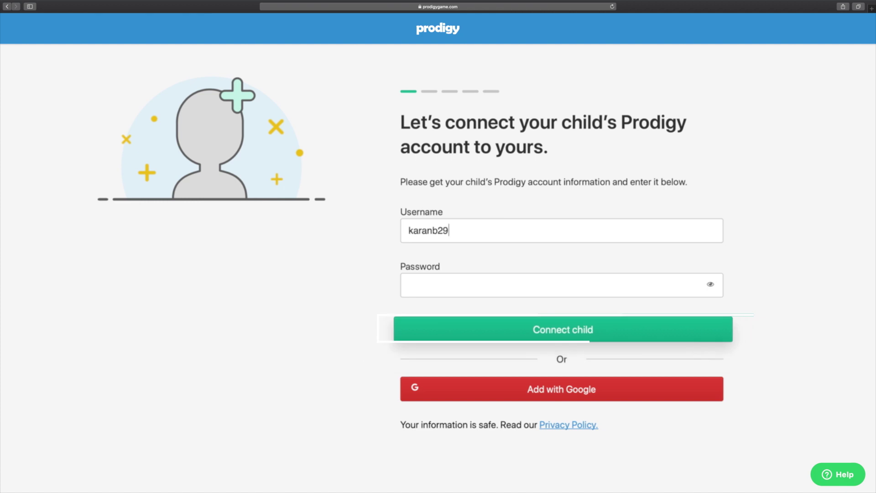
{"action": "key", "text": "Tab"}
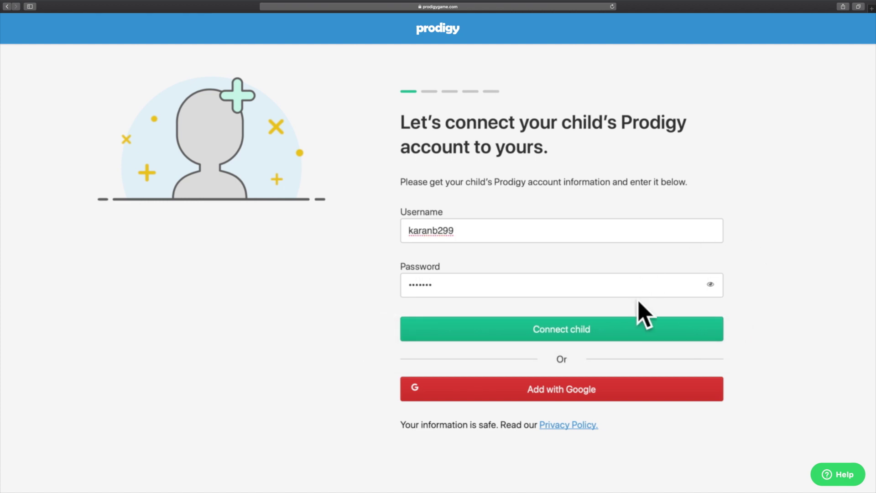
{"action": "left_click", "coordinate": [610, 329]}
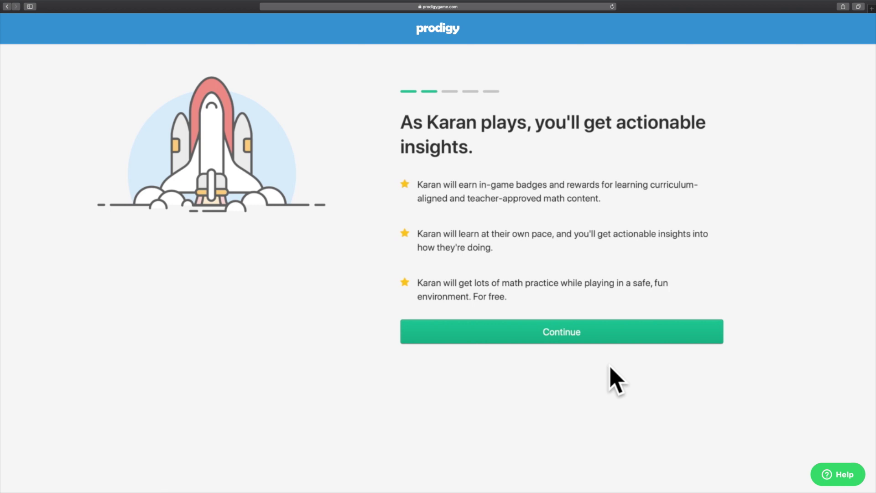
Set the child's first learning goal to 20 correct math questions instead of 30
{"action": "left_click", "coordinate": [579, 332]}
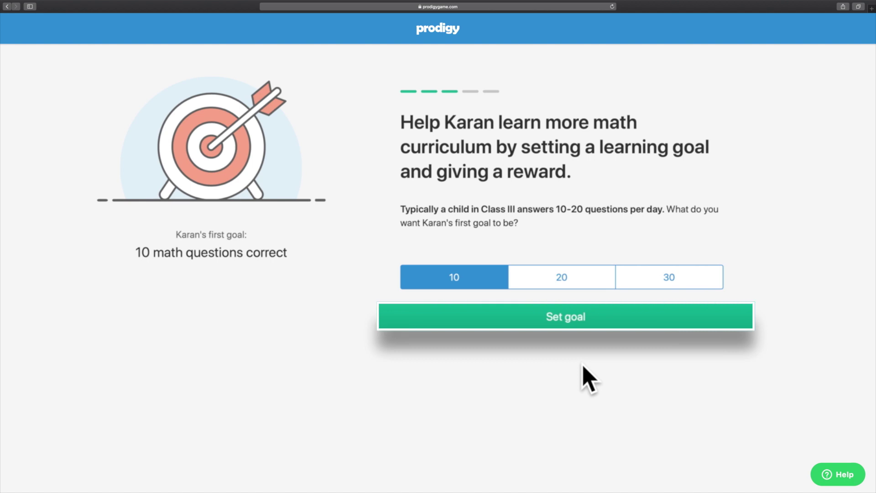
{"action": "left_click", "coordinate": [554, 292]}
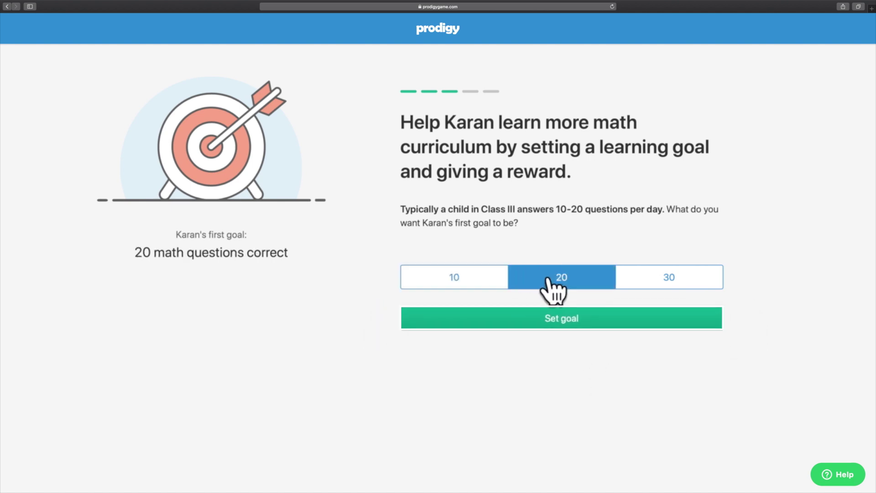
{"action": "left_click", "coordinate": [667, 278]}
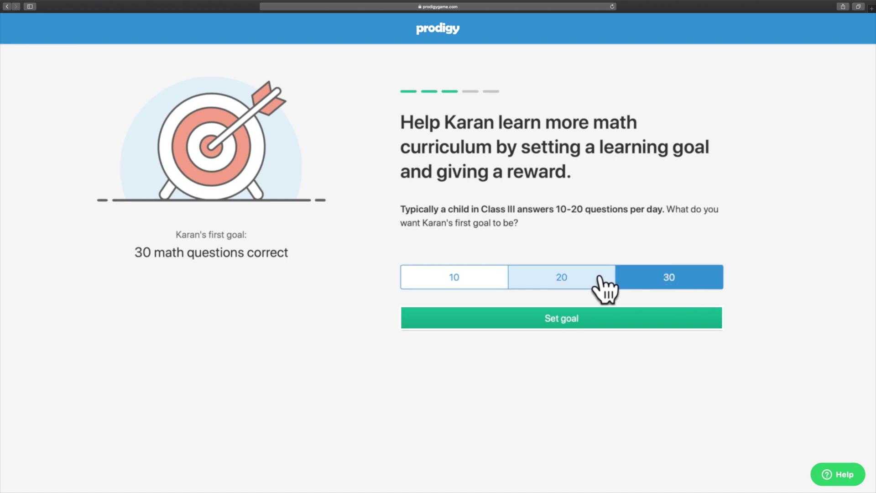
{"action": "left_click", "coordinate": [590, 287]}
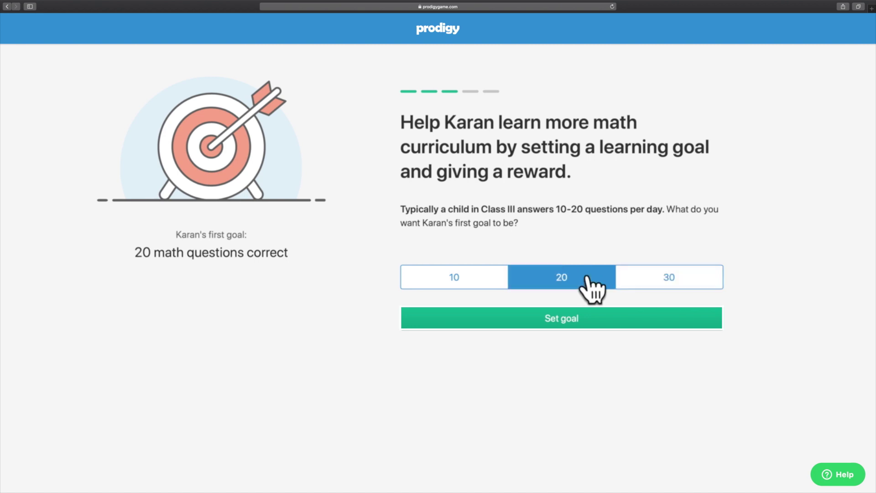
{"action": "left_click", "coordinate": [602, 322]}
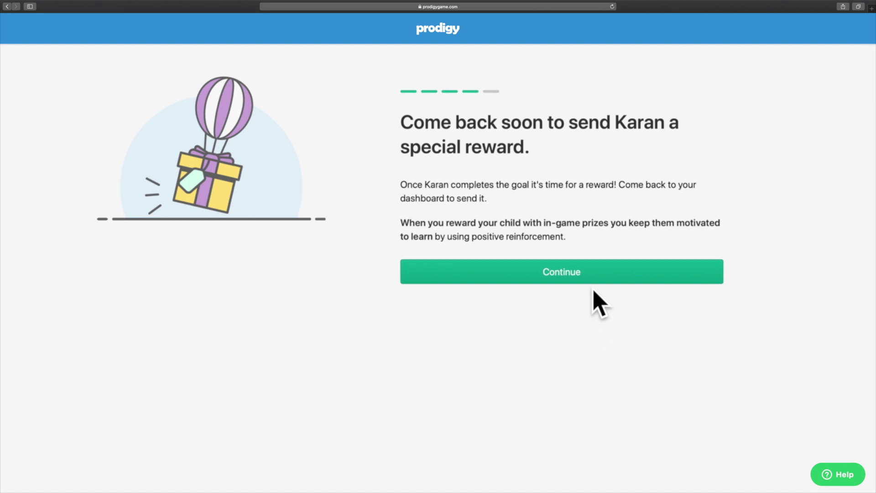
Continue past the reward page and accept the monthly report-card emails
{"action": "left_click", "coordinate": [580, 273]}
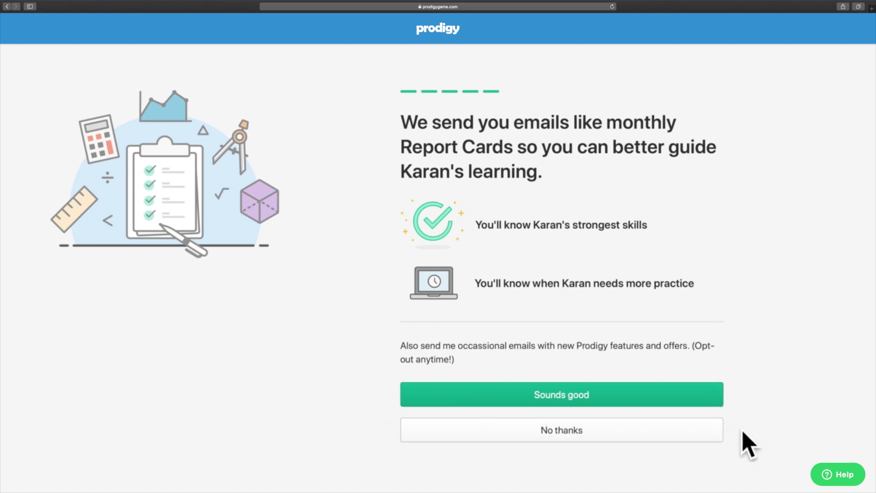
{"action": "left_click", "coordinate": [665, 395]}
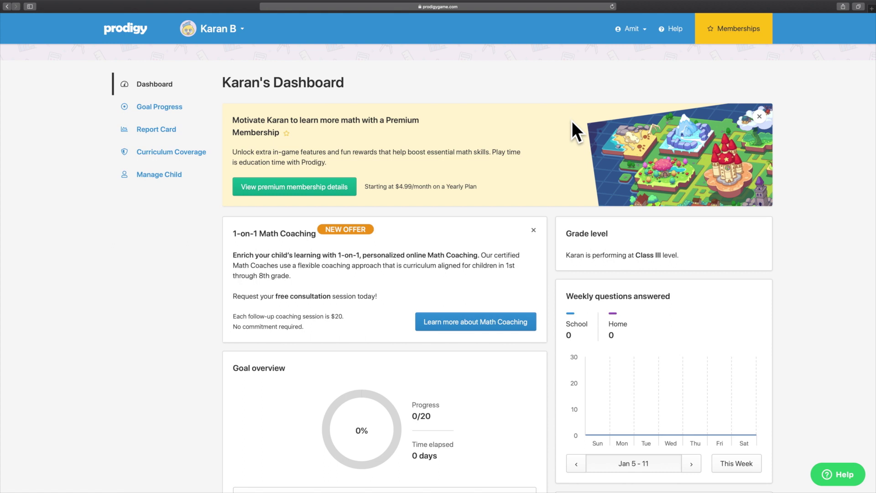
Look over the dashboard with its 0/20 goal, then open the Goal Progress page
{"action": "scroll", "coordinate": [514, 230], "scroll_direction": "down", "scroll_amount": 10}
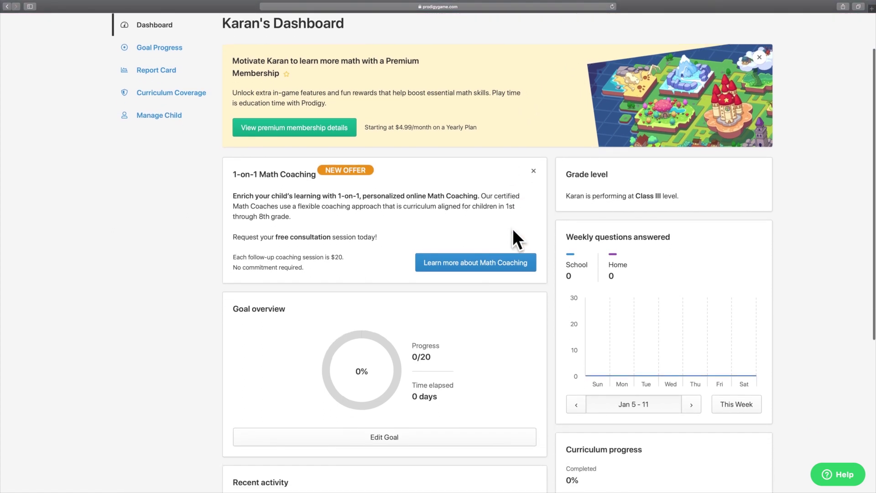
{"action": "scroll", "coordinate": [513, 230], "scroll_direction": "up", "scroll_amount": 9}
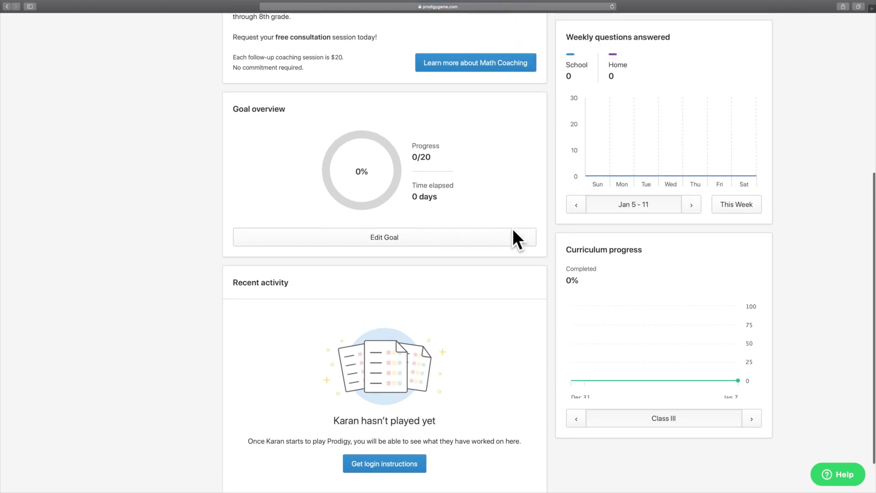
{"action": "scroll", "coordinate": [513, 230], "scroll_direction": "up", "scroll_amount": 4}
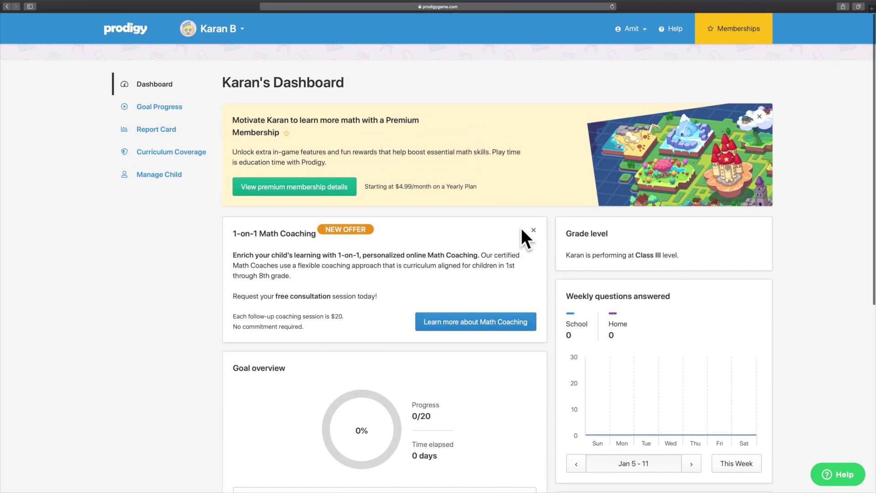
{"action": "left_click", "coordinate": [175, 116]}
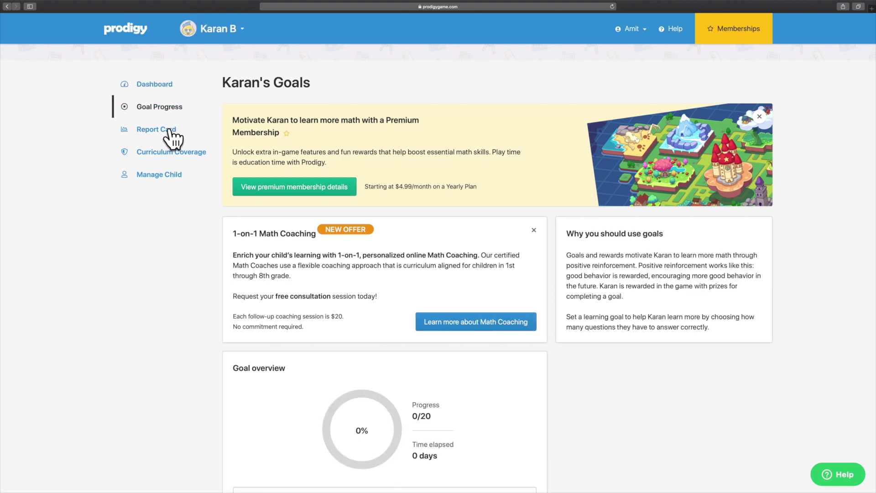
View the Report Card and Curriculum Coverage pages, then the Manage Child page
{"action": "left_click", "coordinate": [173, 136]}
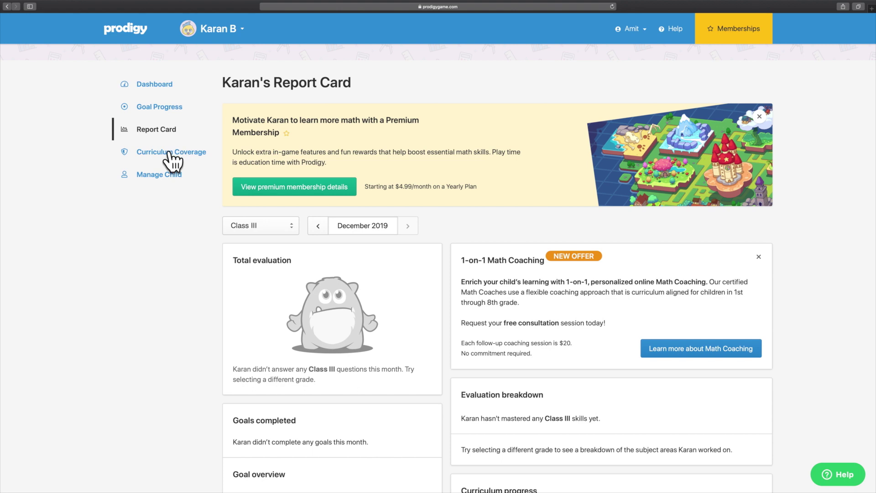
{"action": "left_click", "coordinate": [172, 159]}
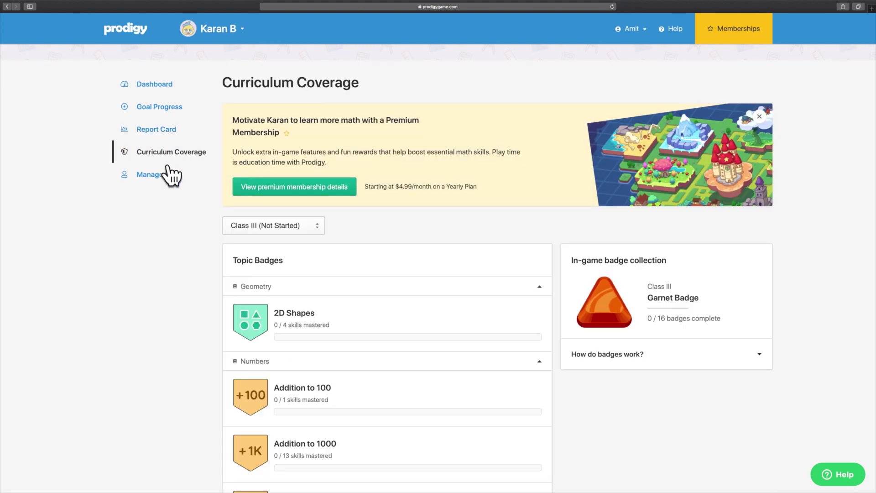
{"action": "left_click", "coordinate": [167, 175]}
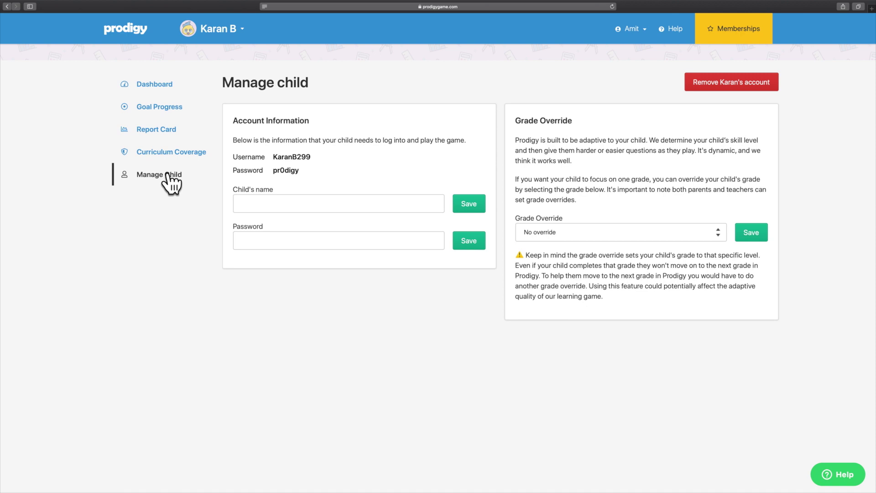
Open Account Settings from the account name dropdown in the header
{"action": "left_click", "coordinate": [640, 32]}
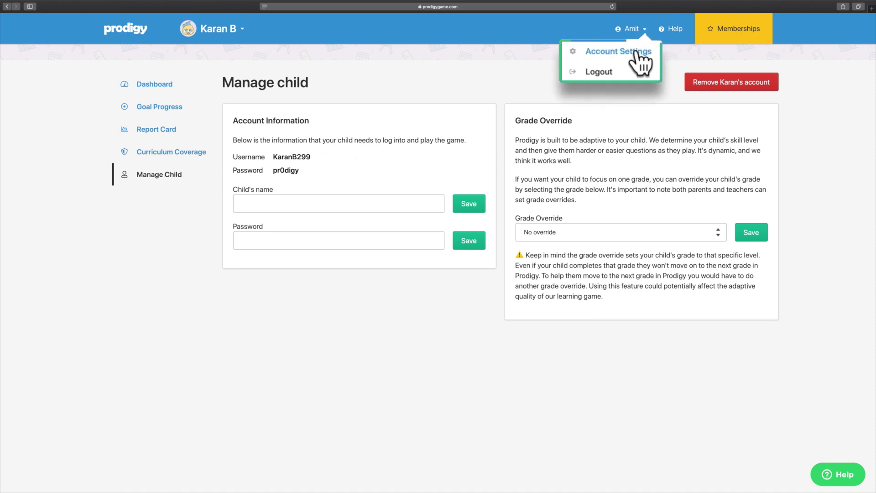
{"action": "left_click", "coordinate": [636, 52]}
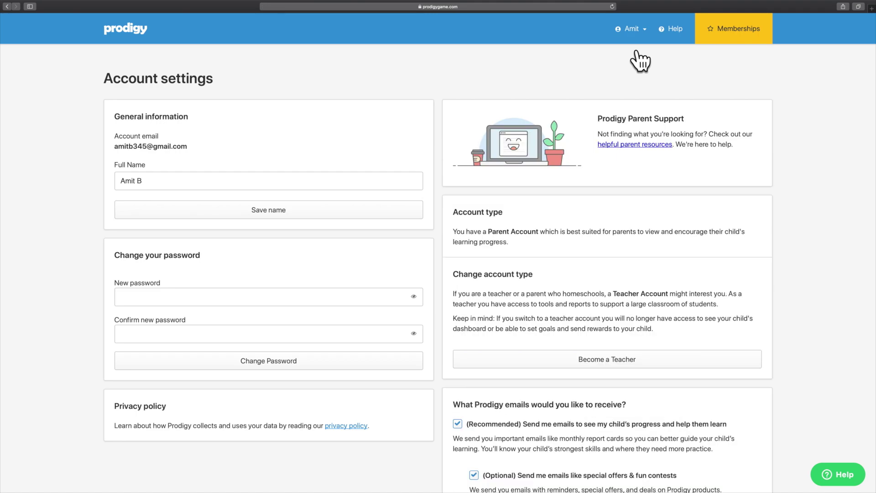